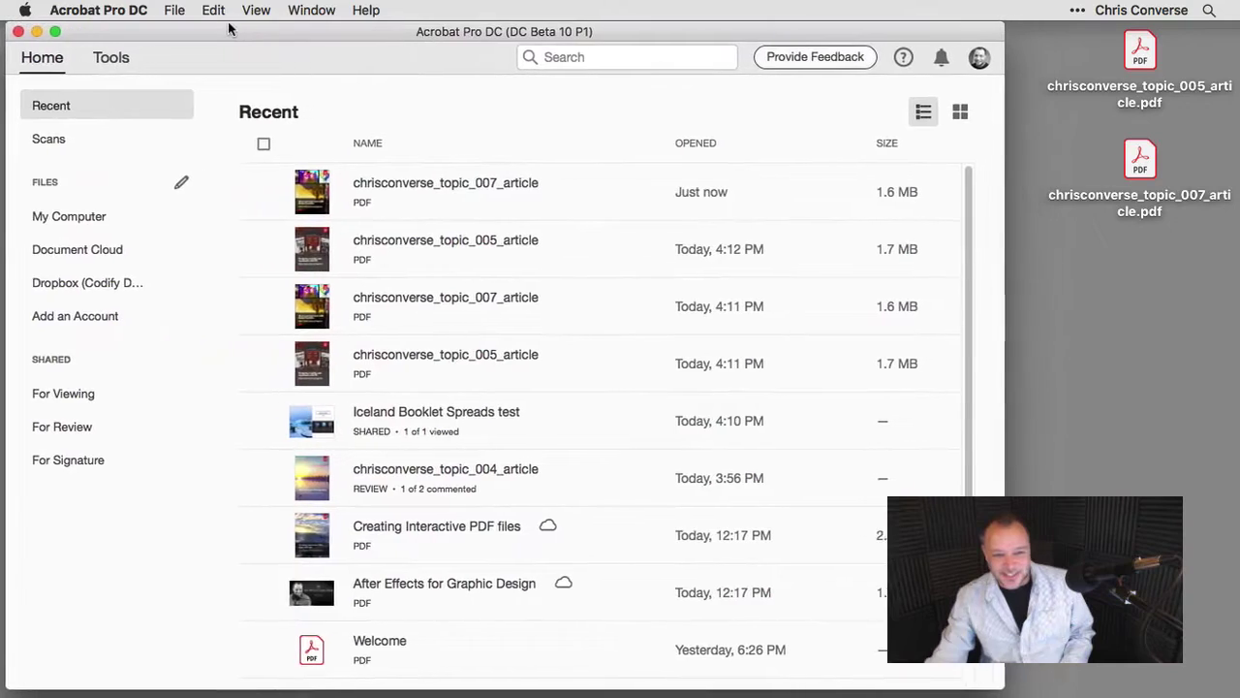
drag(229, 29, 223, 27)
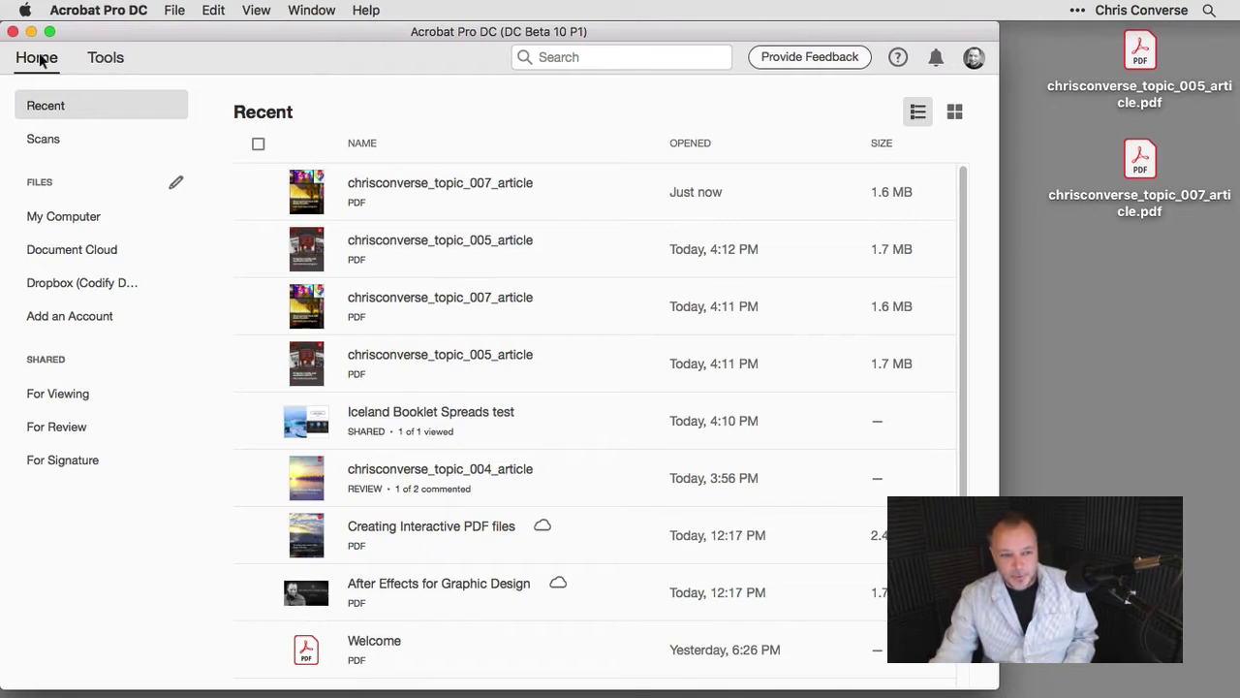
Browse from Tools back to Home, past the empty Scans folder, to My Computer's Desktop folder.
click(115, 60)
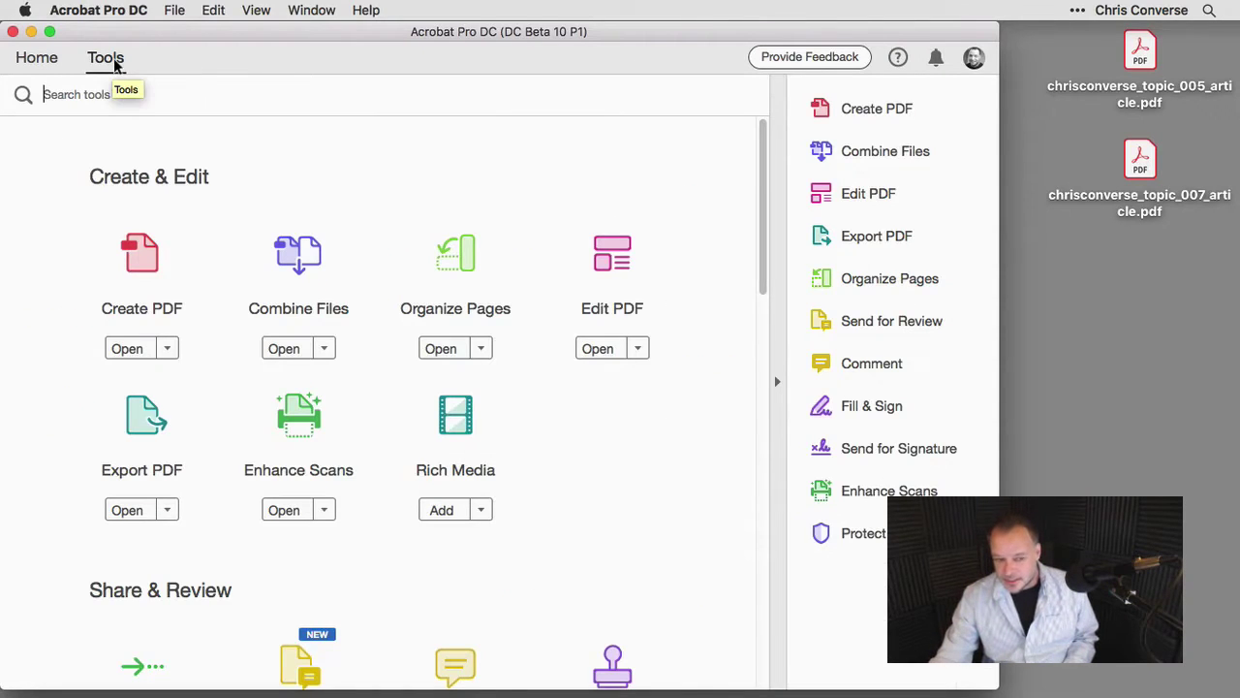
click(37, 58)
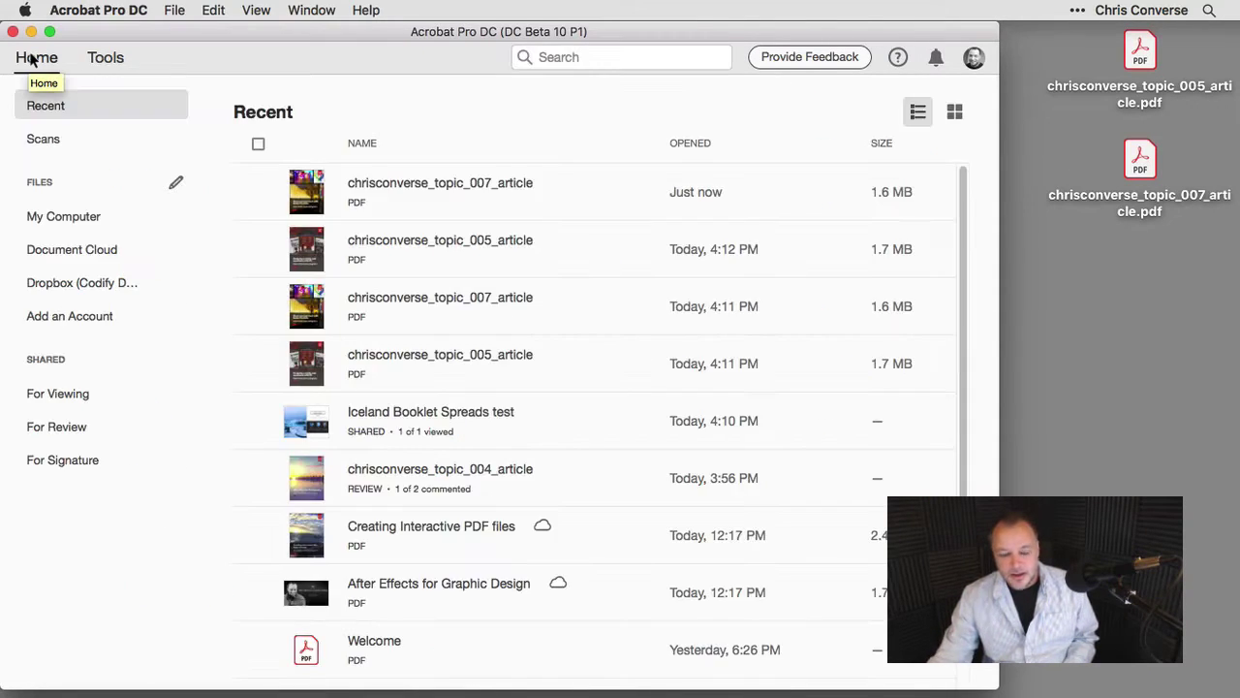
click(53, 140)
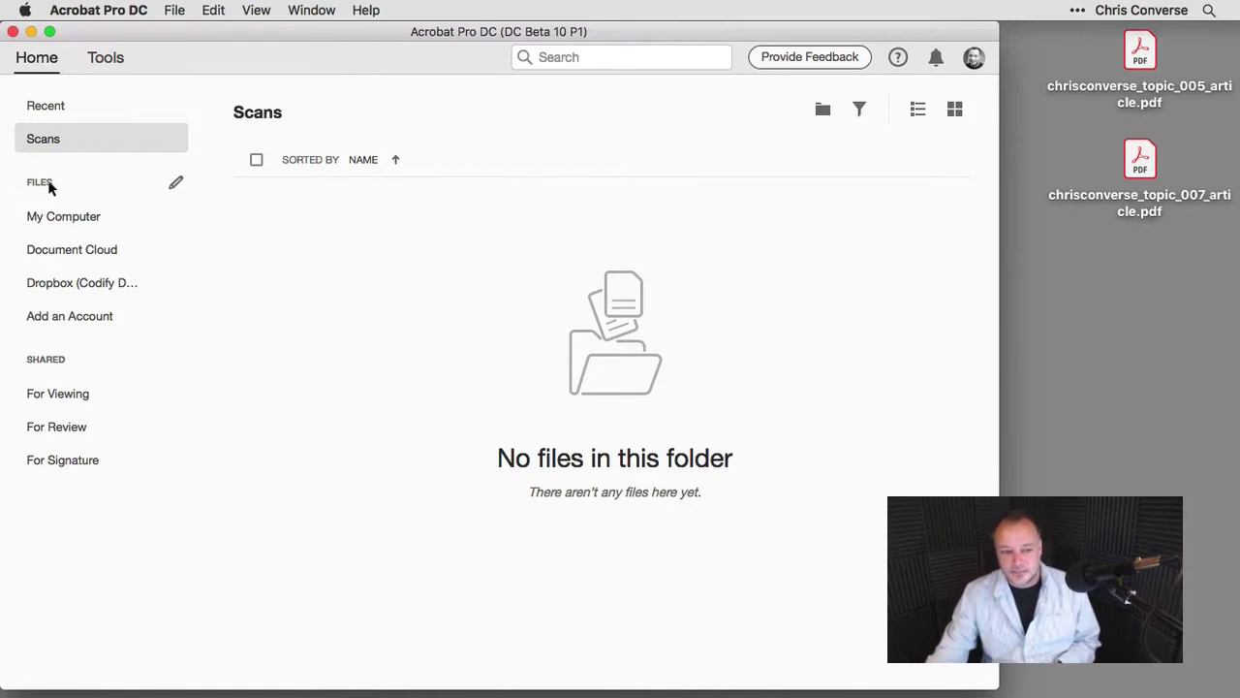
click(41, 217)
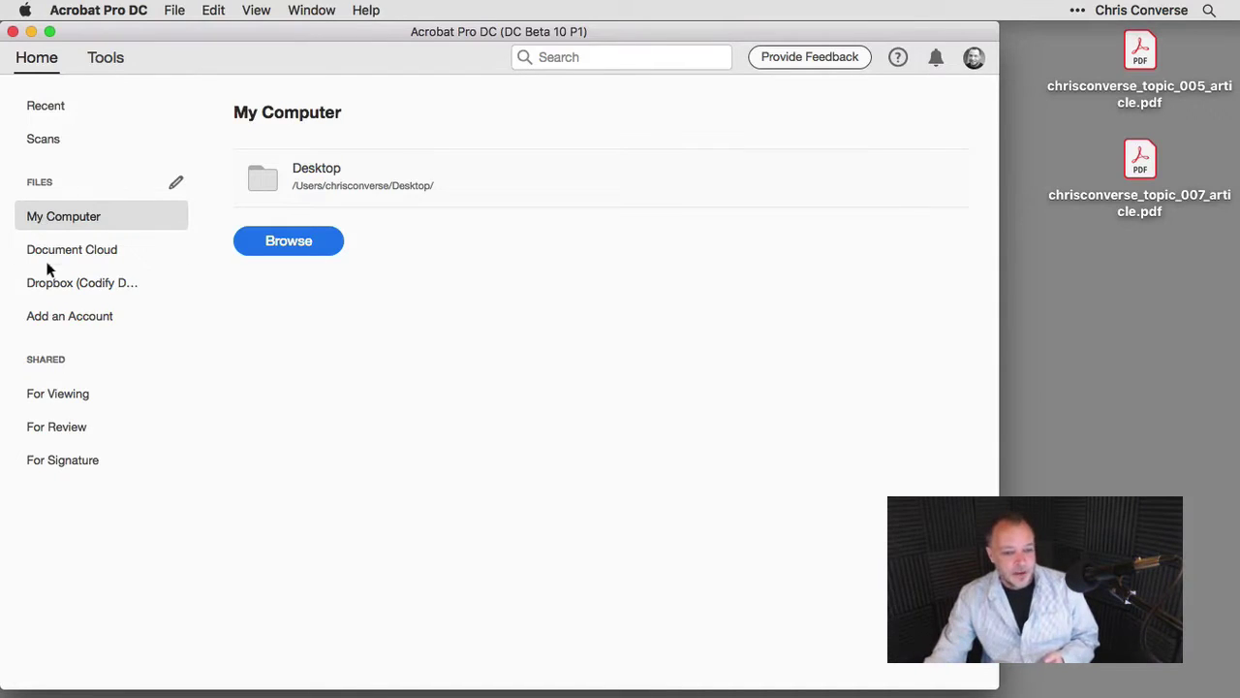
Go from the Document Cloud files to the Add a Storage Account page.
click(48, 252)
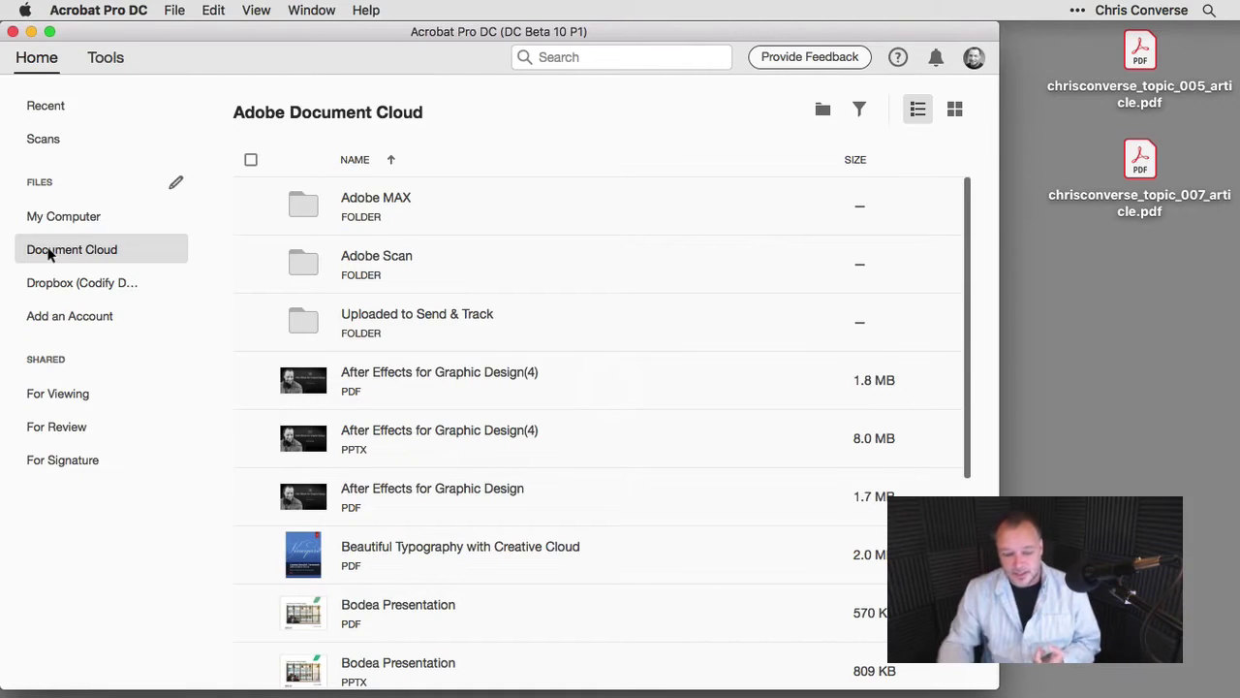
click(56, 316)
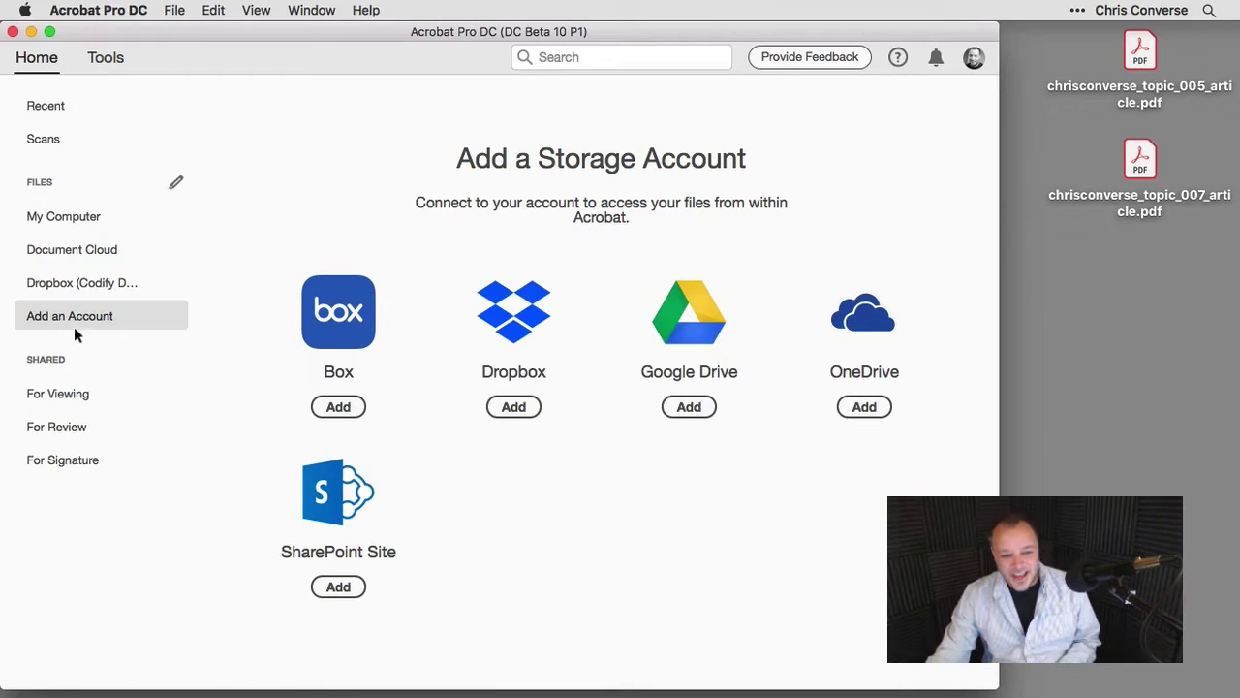
Check Shared For Viewing and For Review, ending on the For Signature page linking to Adobe Sign.
click(53, 397)
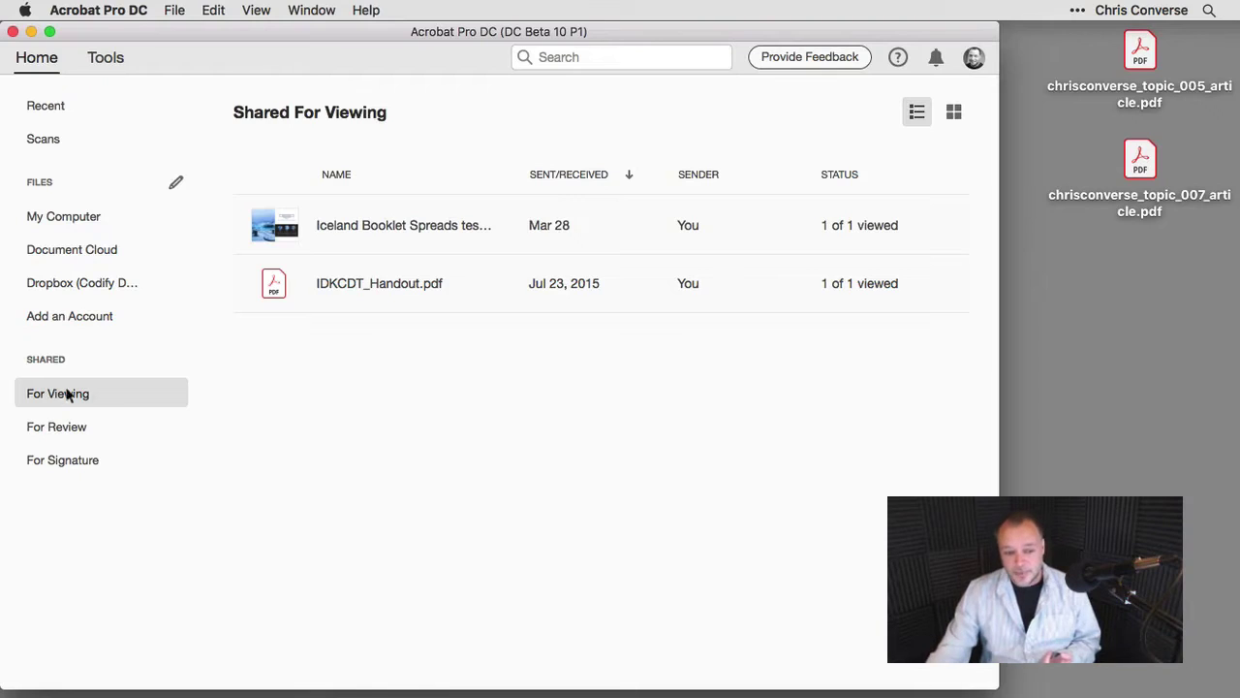
click(77, 428)
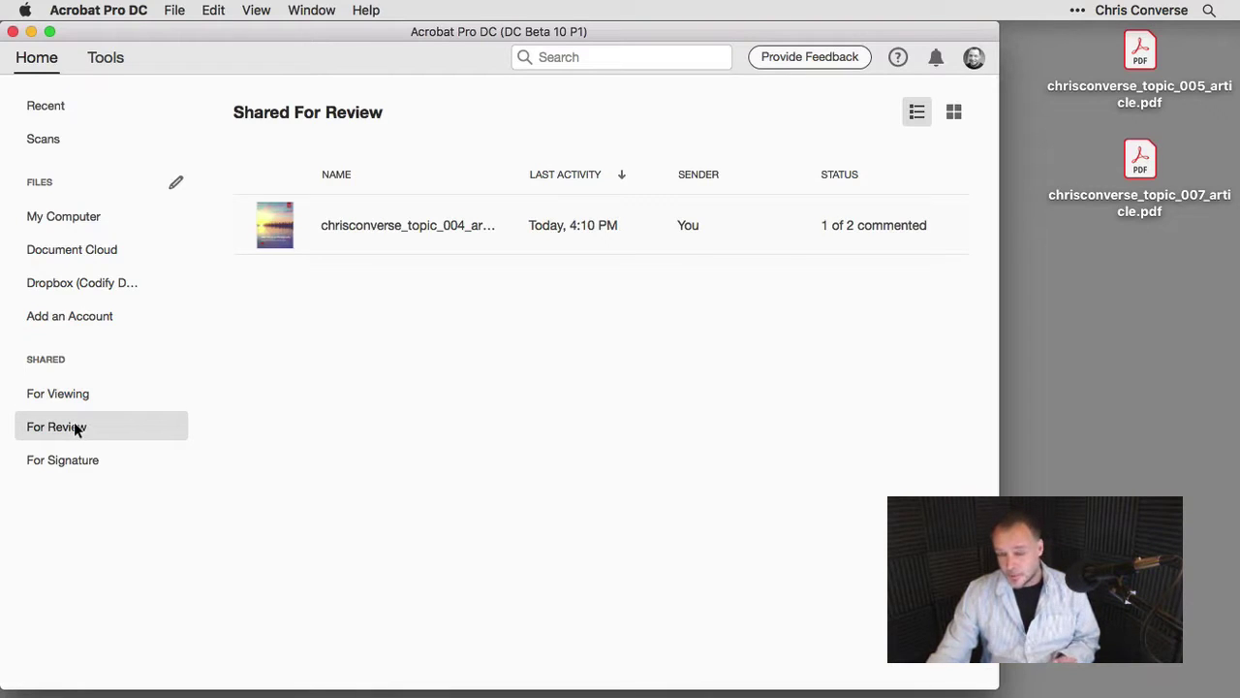
click(72, 462)
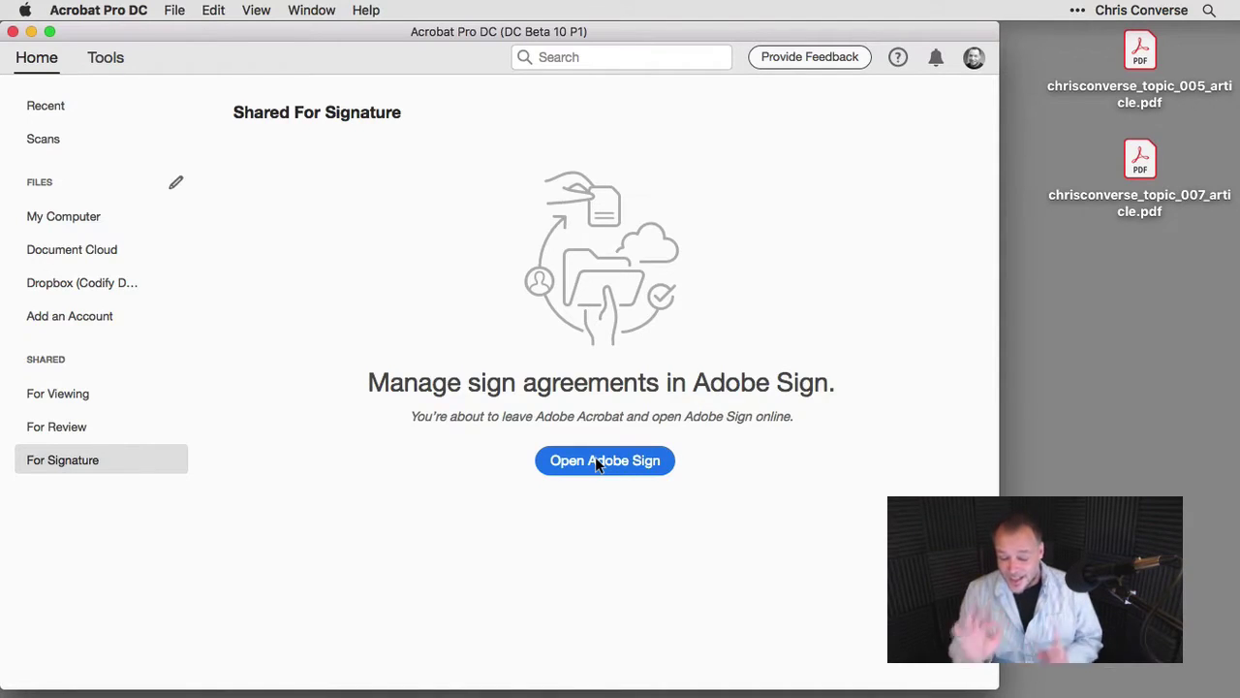
Move the Reflector iPhone mirror to the right and return Acrobat to its Recent files list.
key(super+Tab)
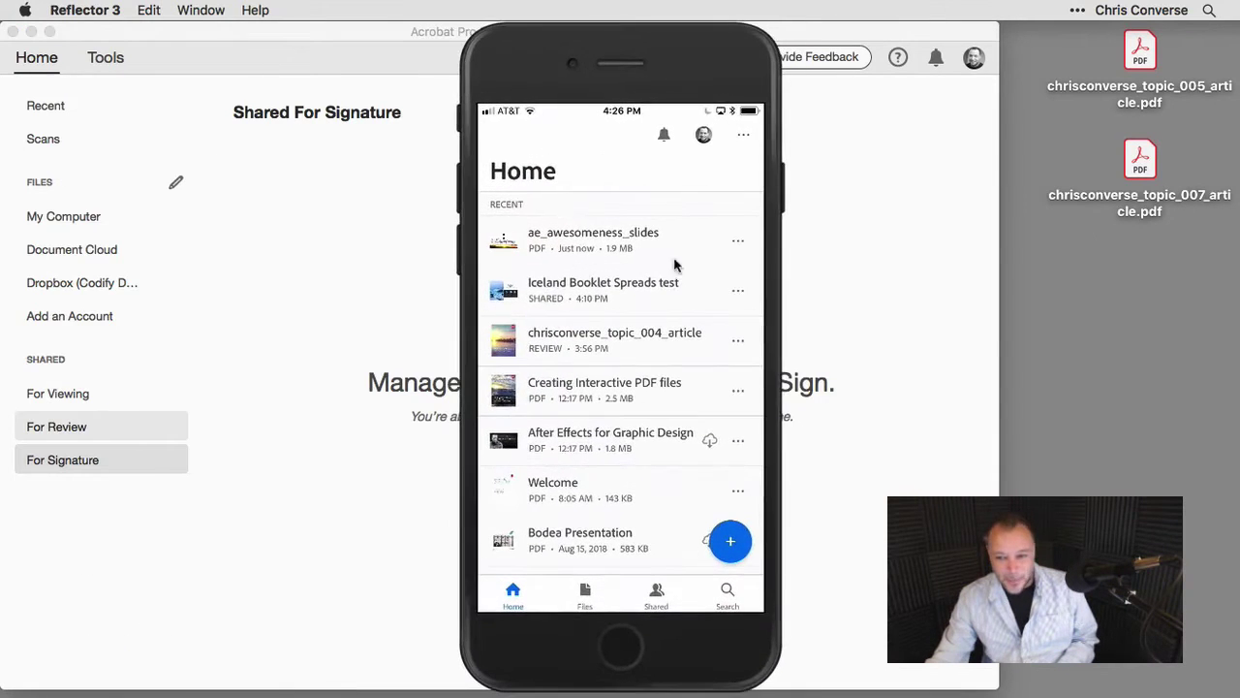
drag(705, 65, 876, 68)
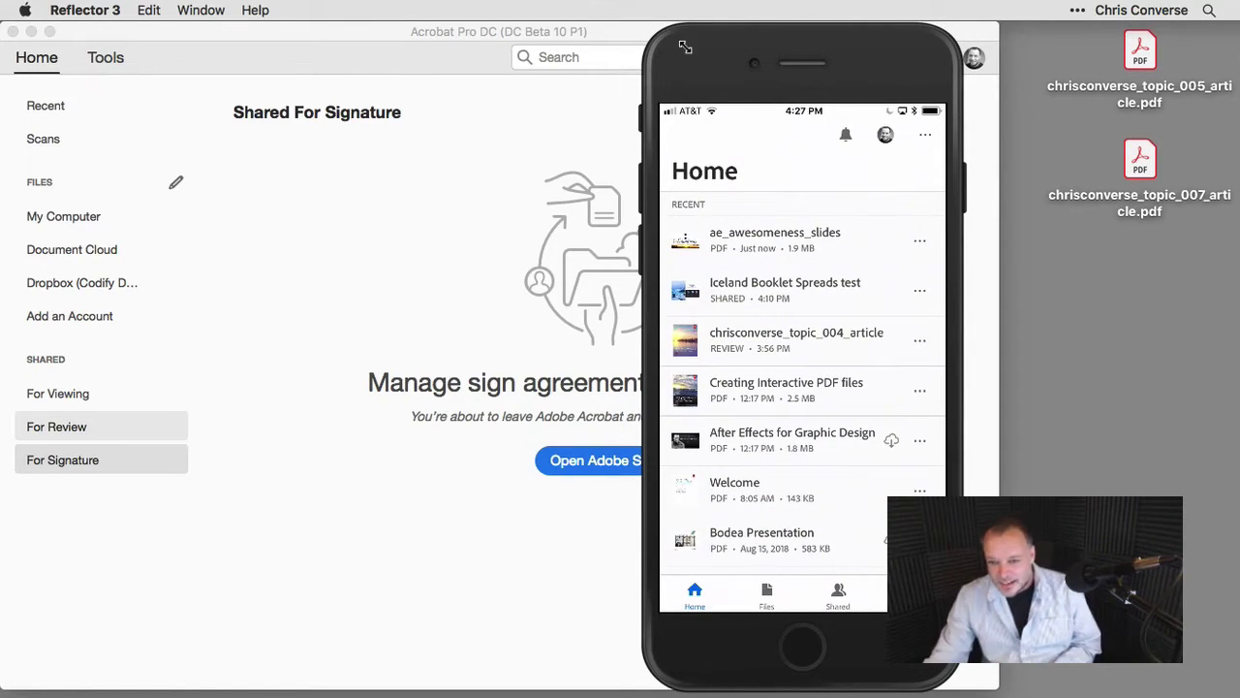
click(290, 265)
click(44, 108)
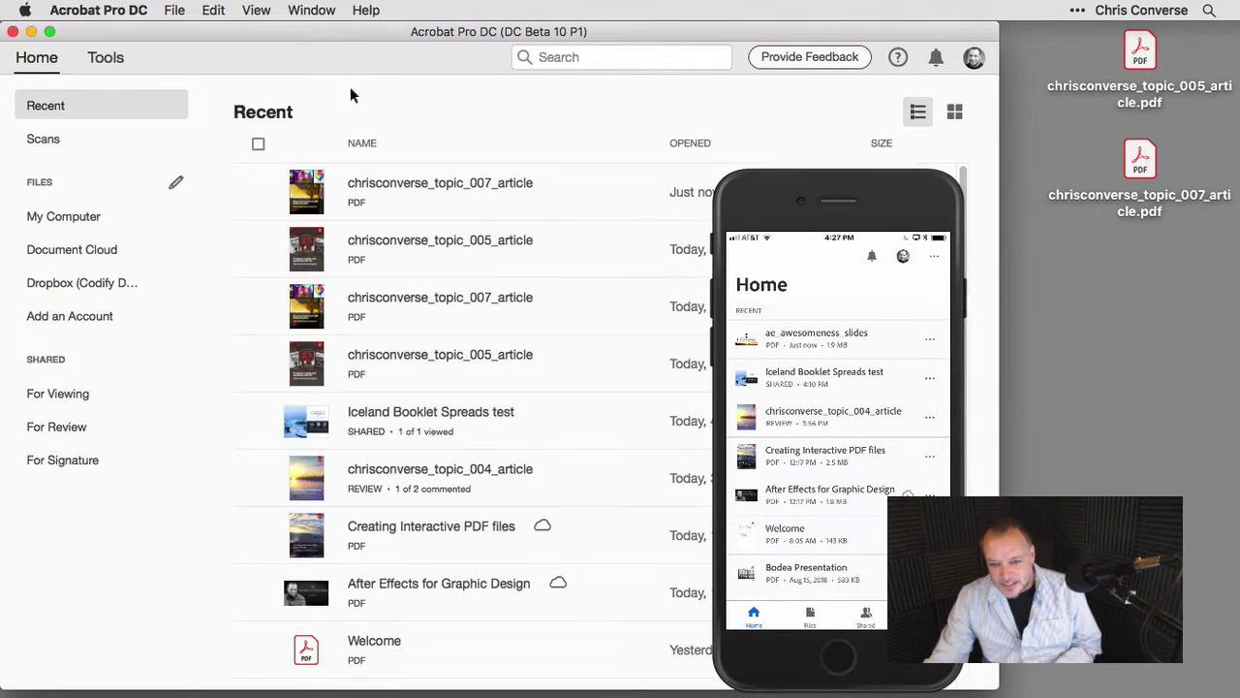
Resize the phone mirror window so it sits beside Acrobat's Recent list.
click(953, 190)
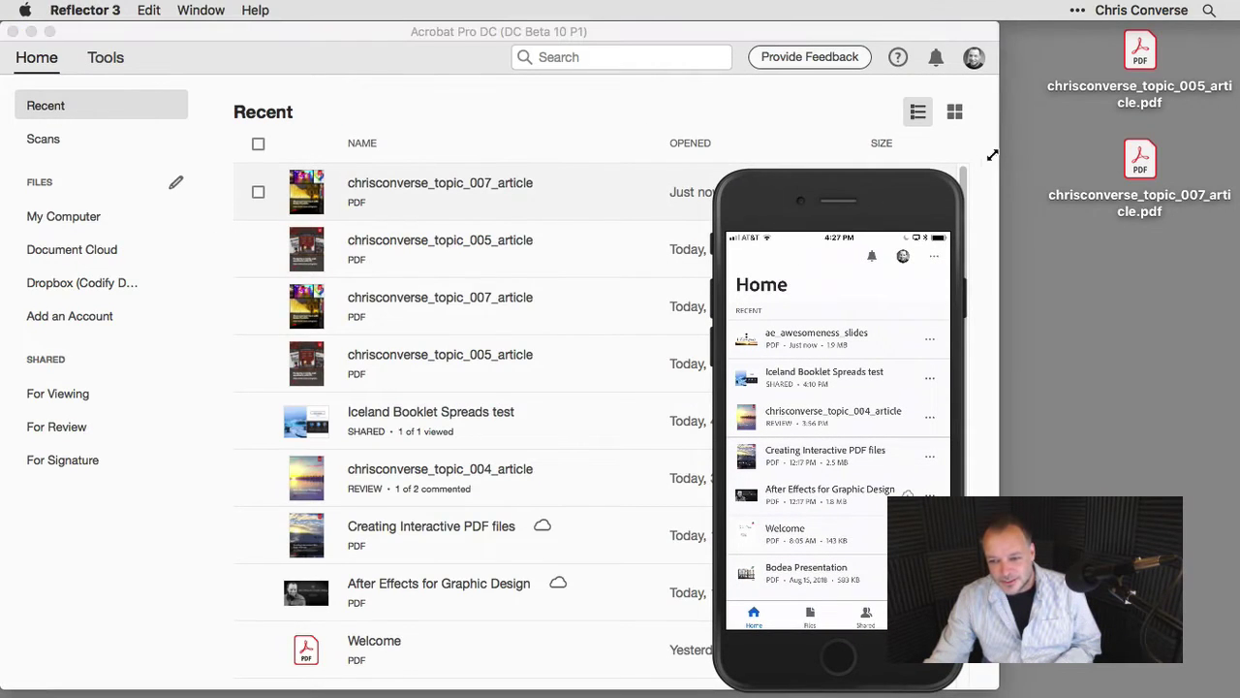
double_click(943, 167)
double_click(775, 45)
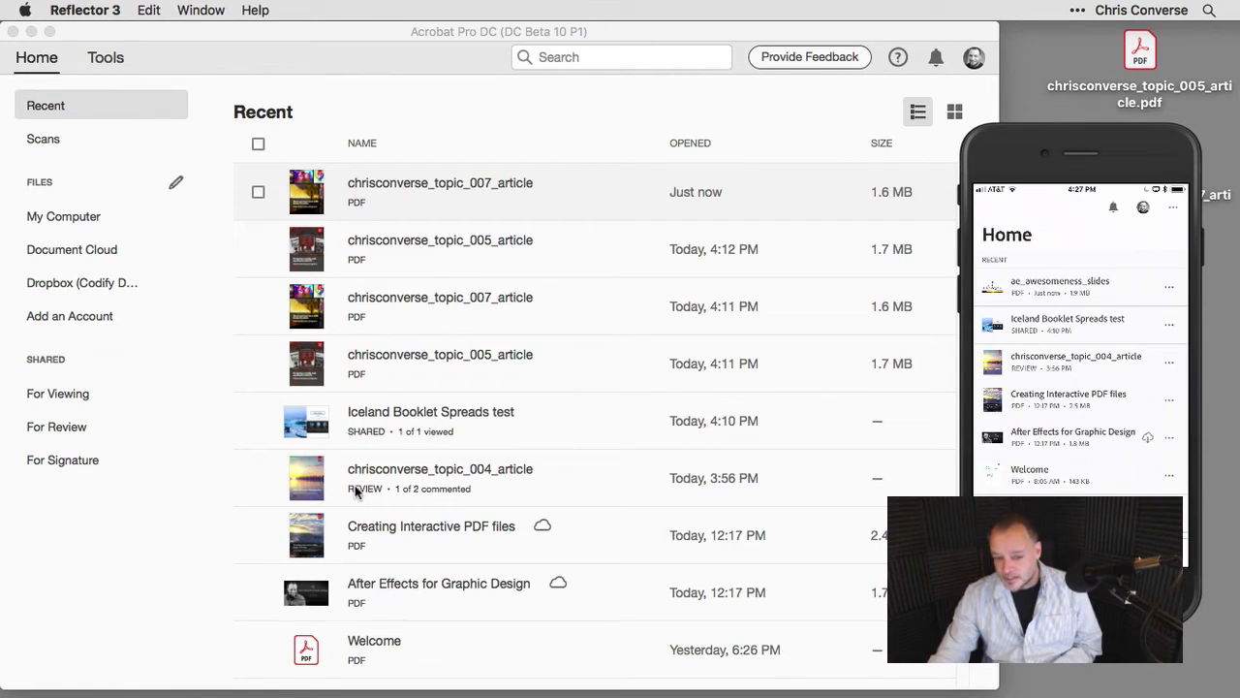
Enlarge and reposition the phone mirror showing Acrobat mobile's Home, then return to Acrobat.
drag(996, 221, 919, 155)
drag(990, 317, 975, 281)
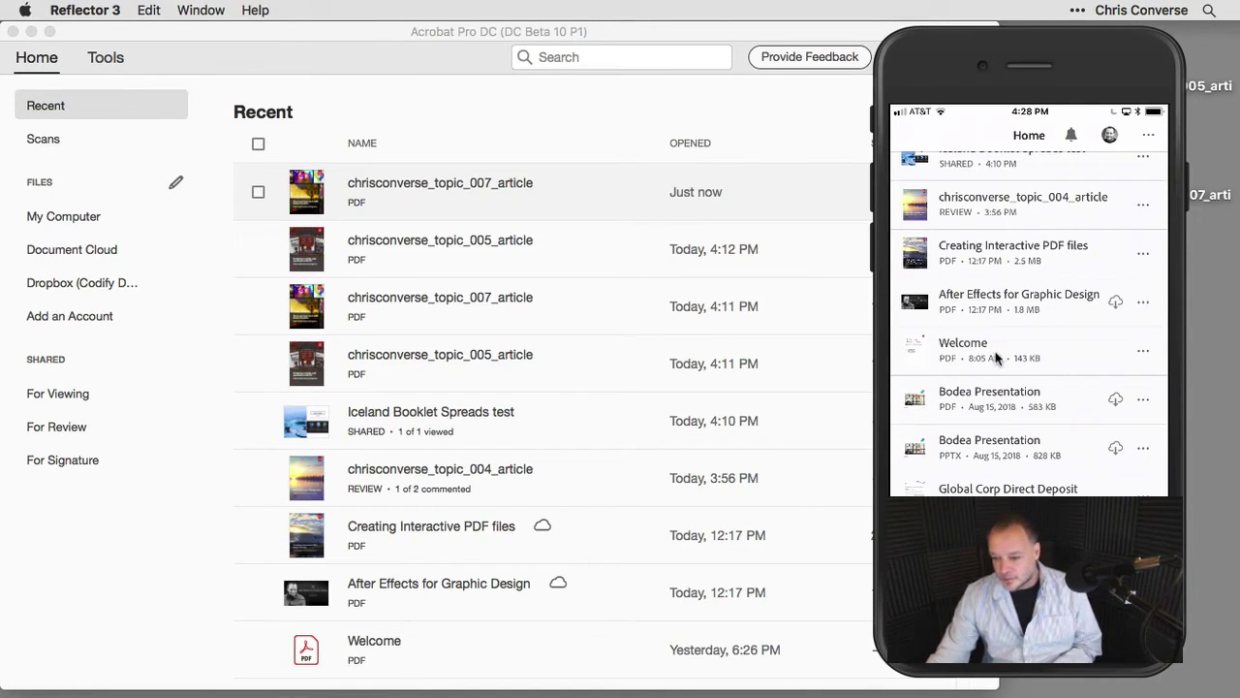
scroll(557, 414, down, 4)
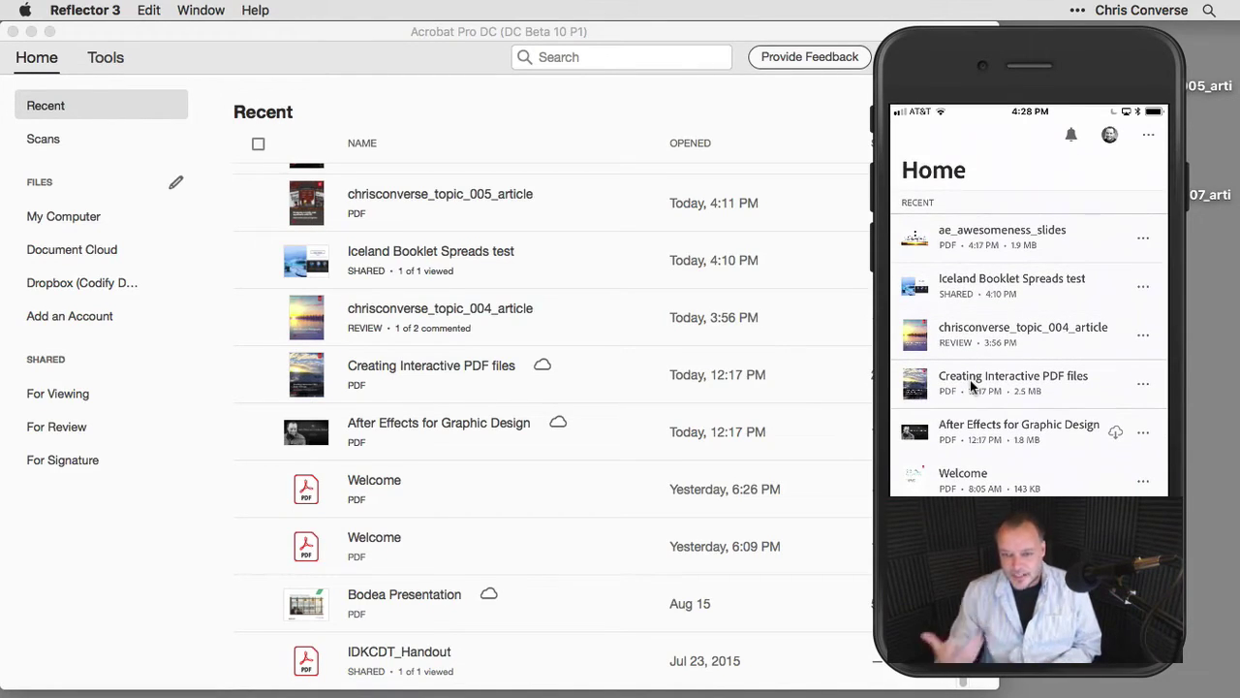
click(639, 110)
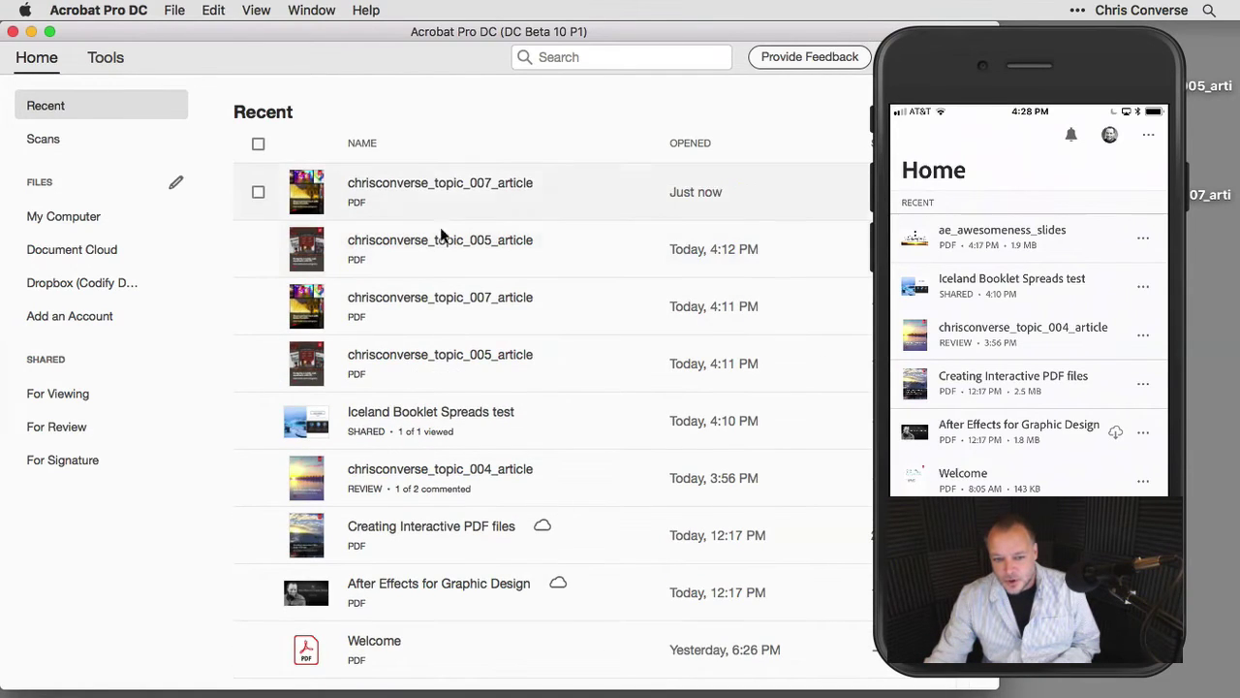
Open chrisconverse_topic_005_article.pdf from Recent and show its Share pane options.
click(400, 246)
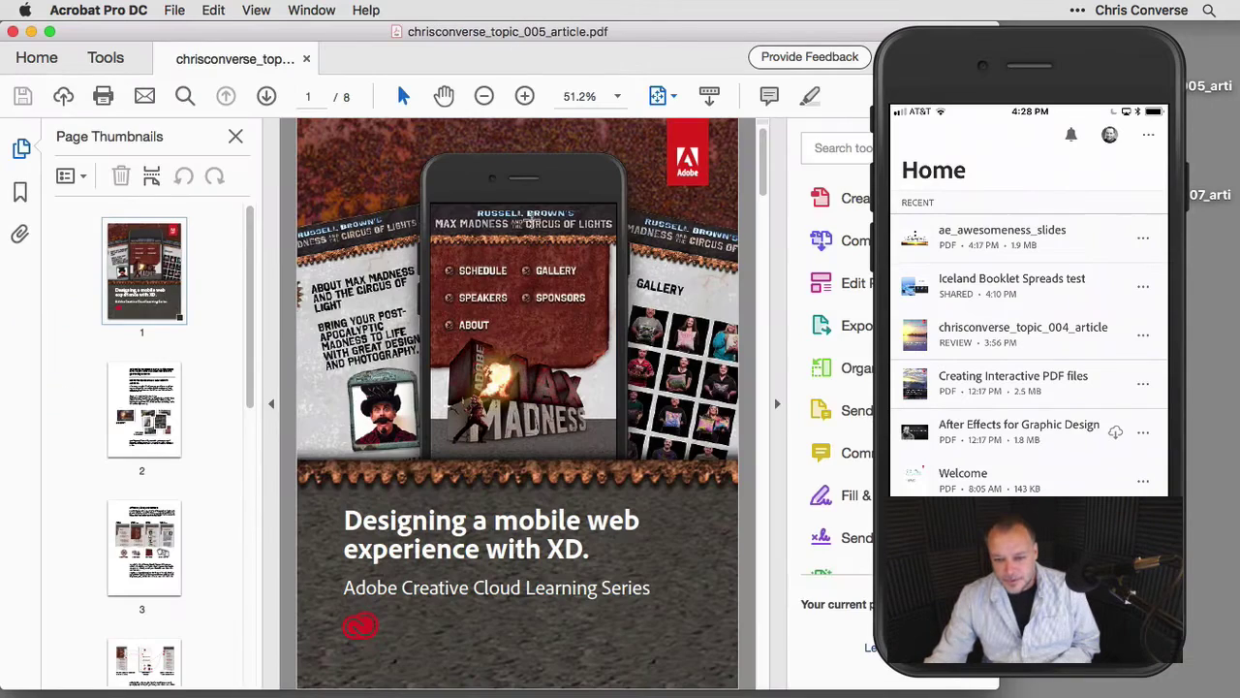
click(1041, 110)
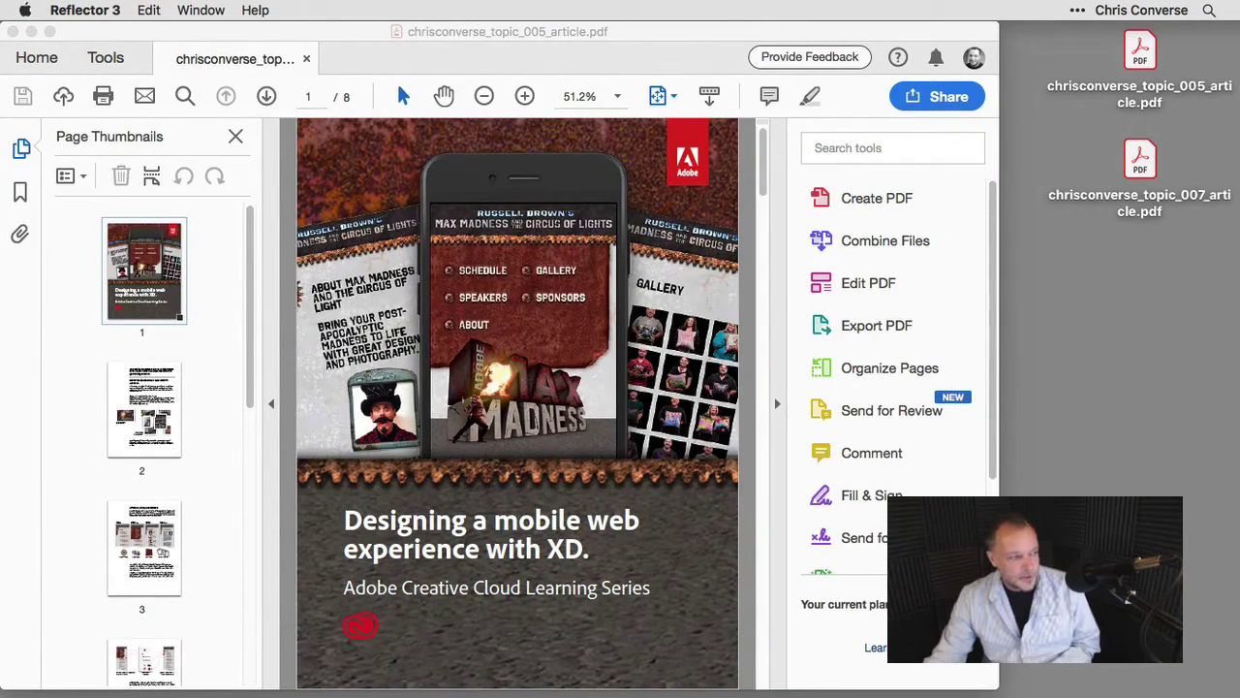
scroll(462, 281, down, 10)
scroll(461, 281, up, 8)
scroll(461, 280, up, 4)
click(937, 96)
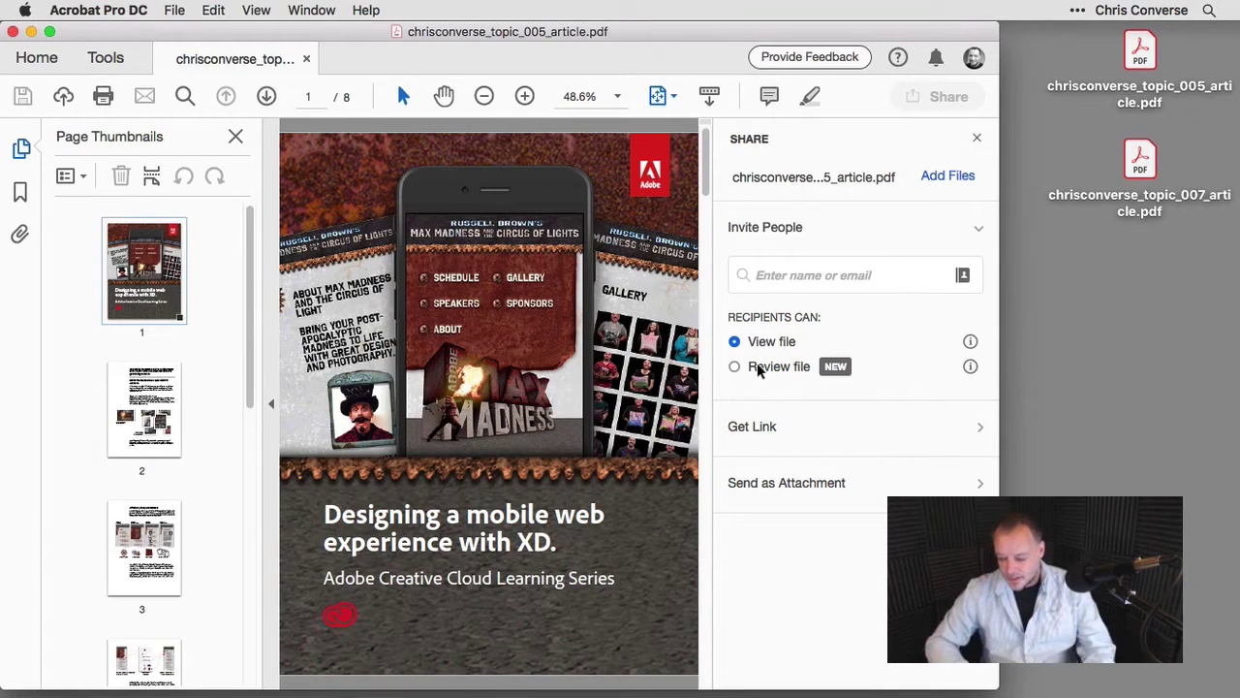
Invite the recipient's email address with Review file permission, then collapse Invite People.
click(789, 279)
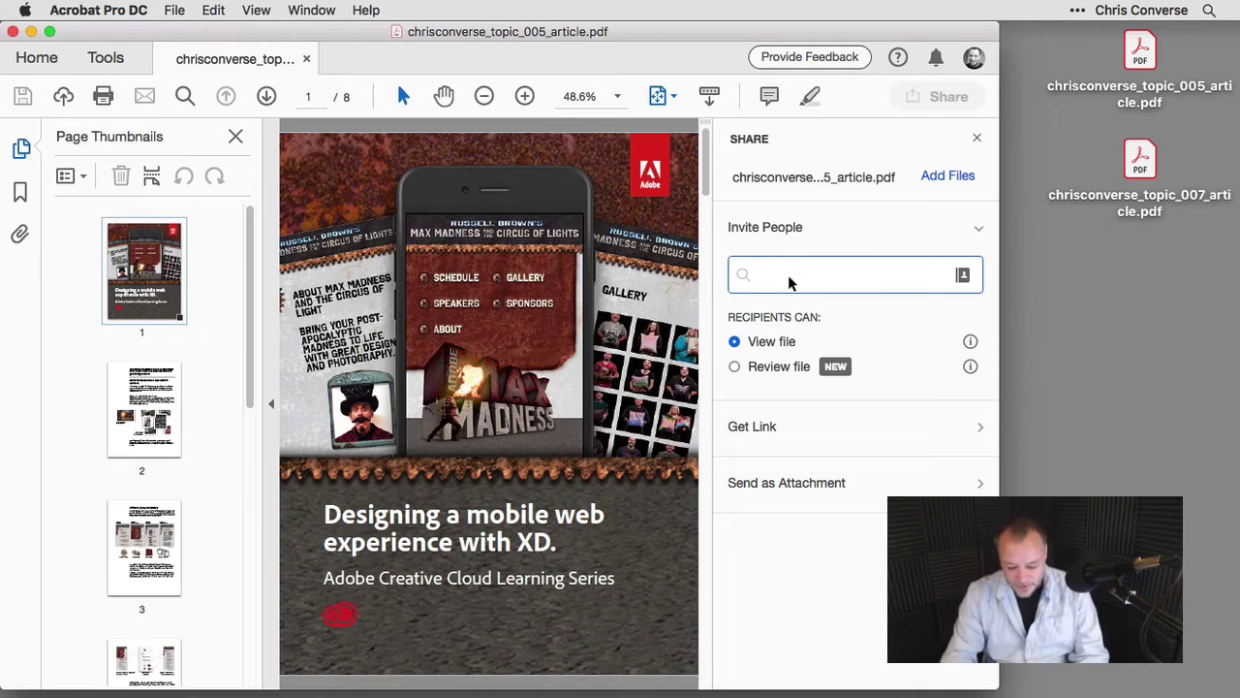
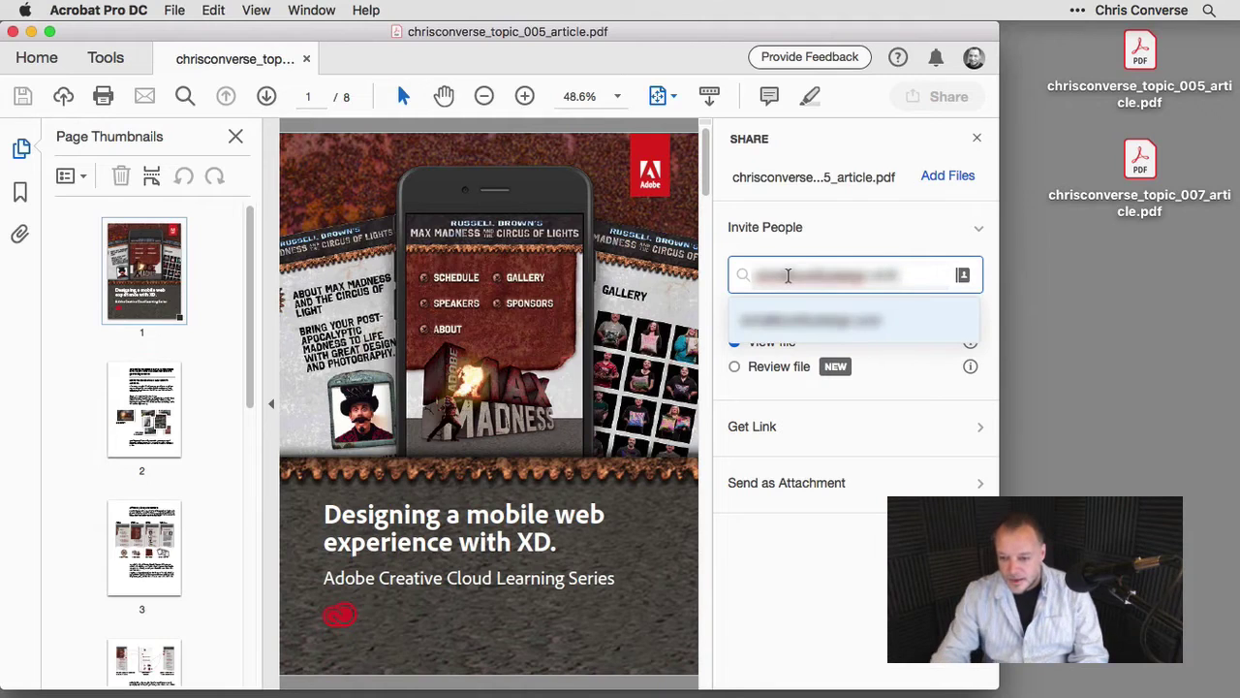
click(756, 334)
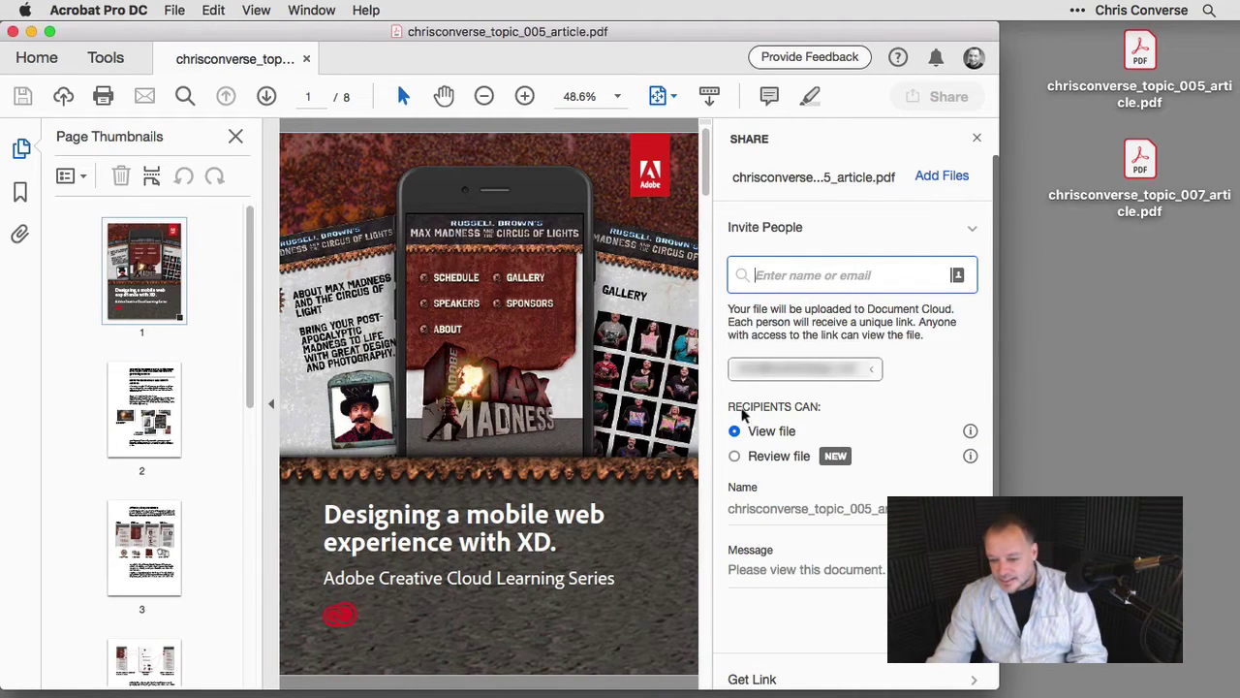
click(735, 456)
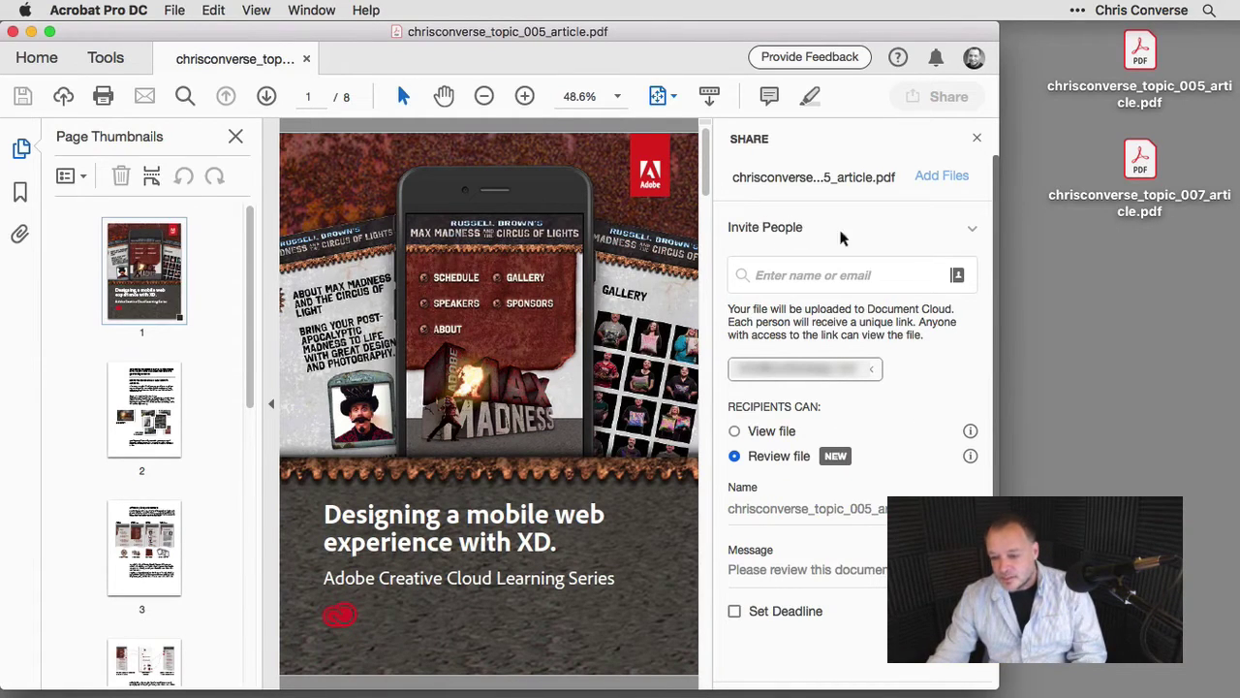
click(930, 230)
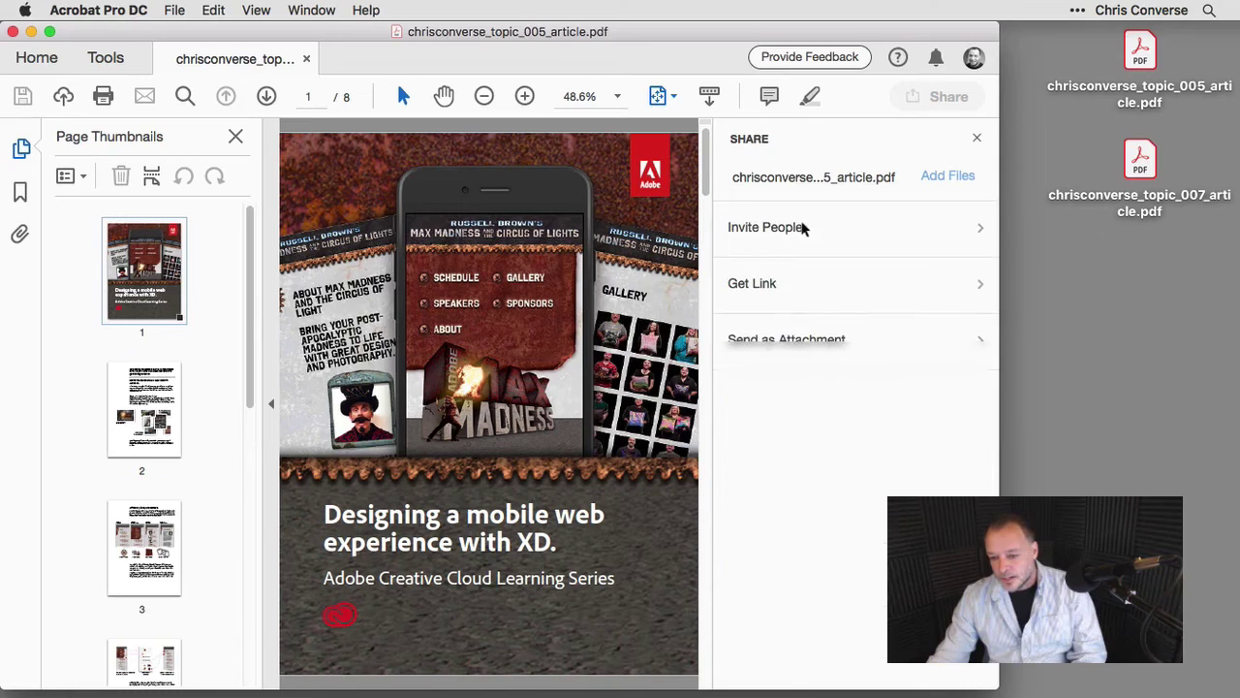
Expand Get Link, then Send as Attachment showing Default email application (Mail) and Webmail.
click(763, 284)
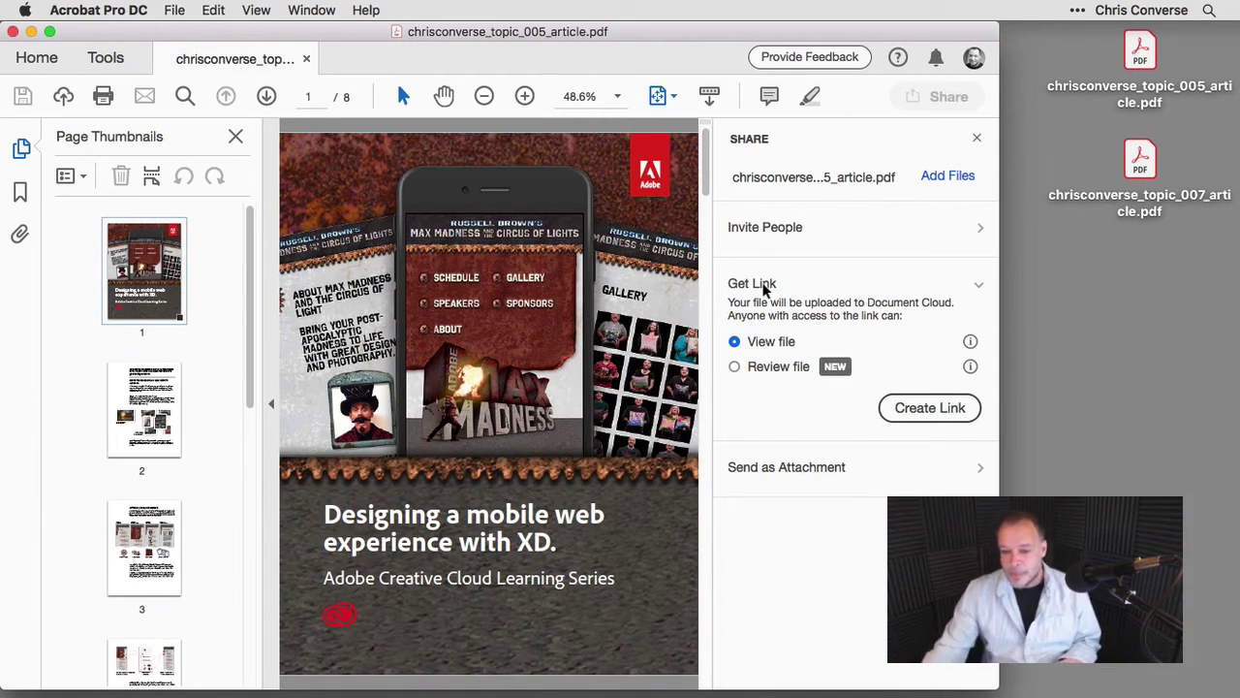
click(822, 469)
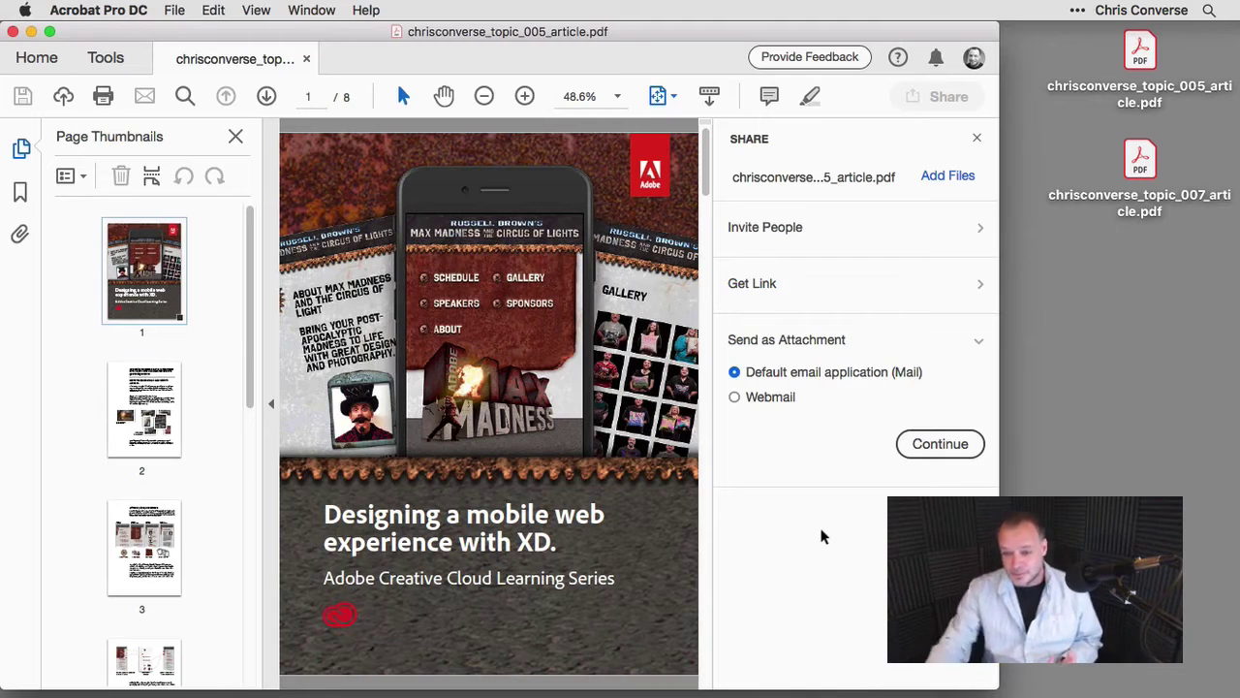
Close the article and open chrisconverse_topic_004_article from Shared For Review.
click(977, 139)
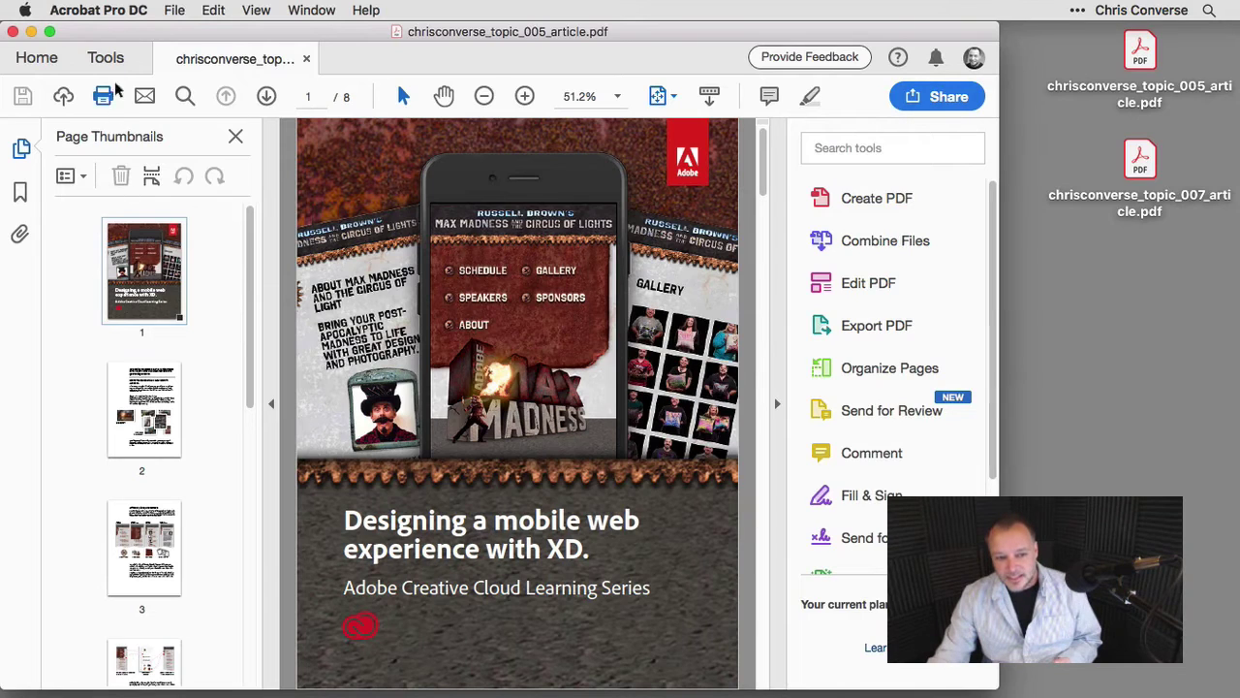
click(308, 59)
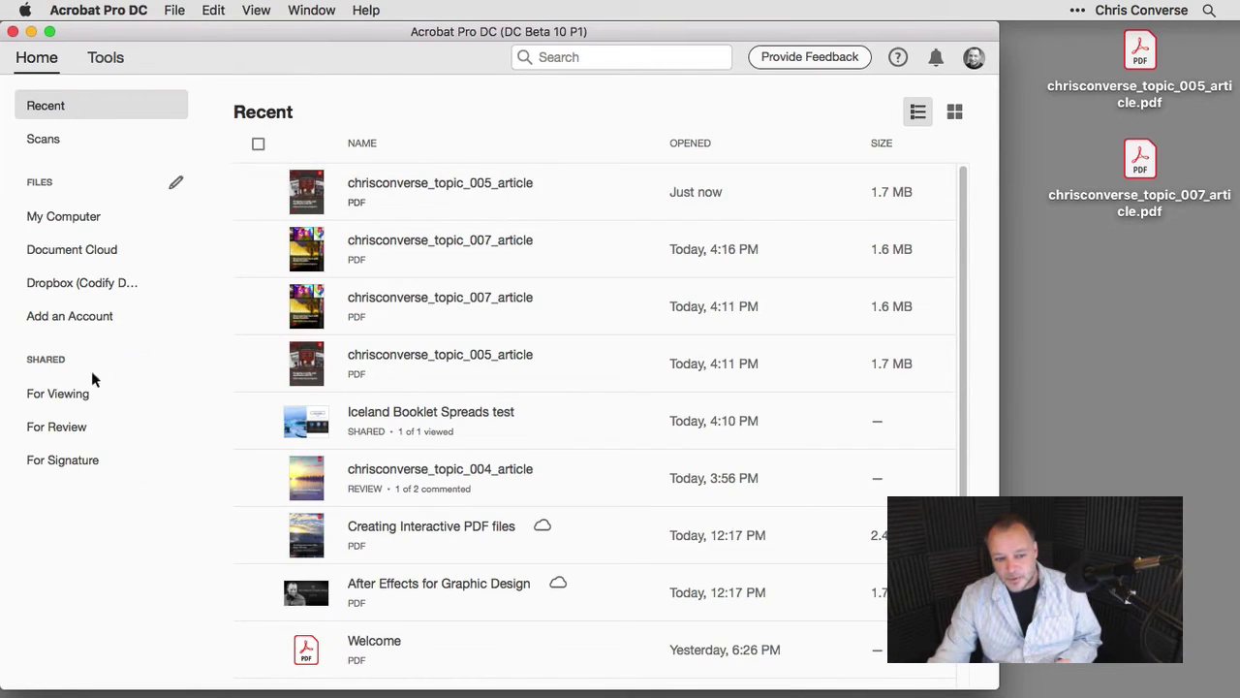
click(57, 427)
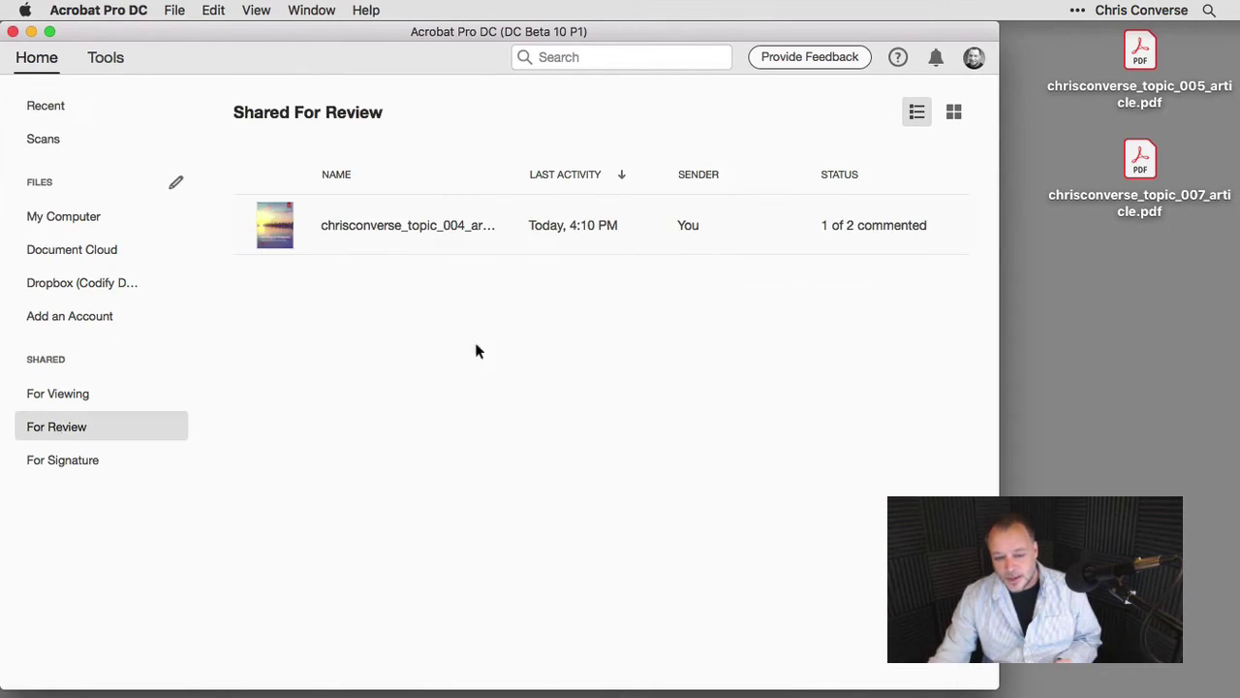
double_click(337, 228)
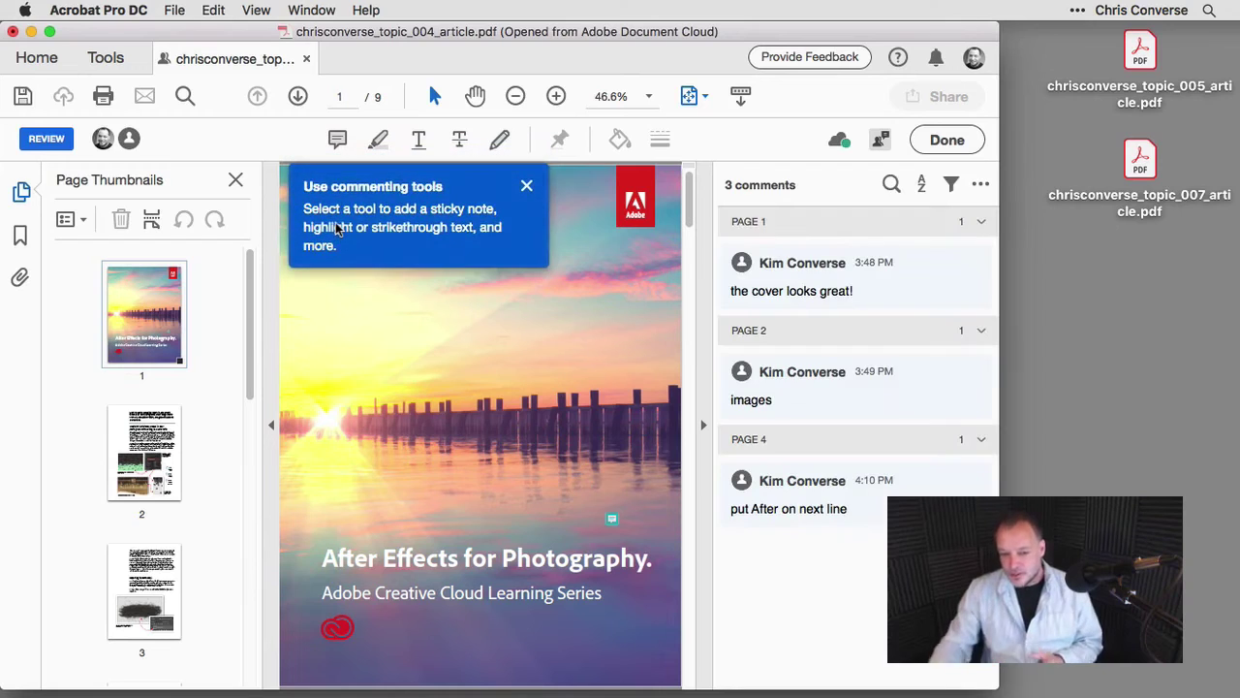
Close the Use commenting tools callout covering the review document.
click(526, 185)
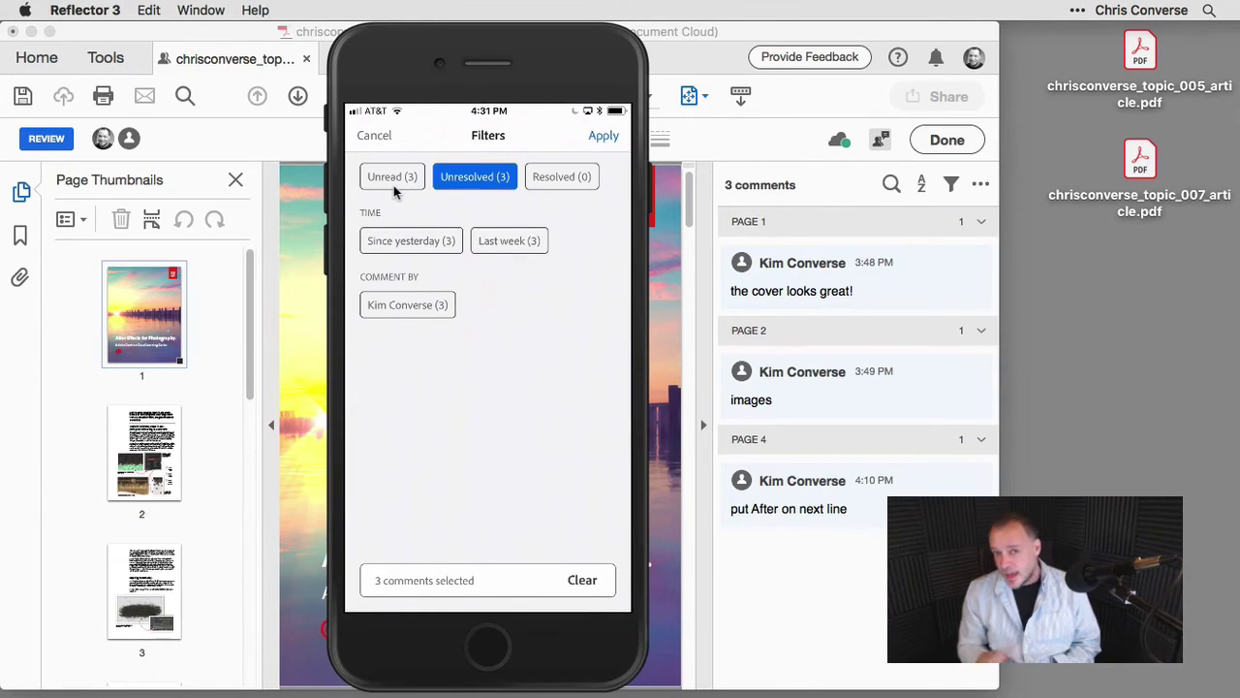
Dismiss the comment filters to show the 'put After on next line' comment on its page.
click(373, 136)
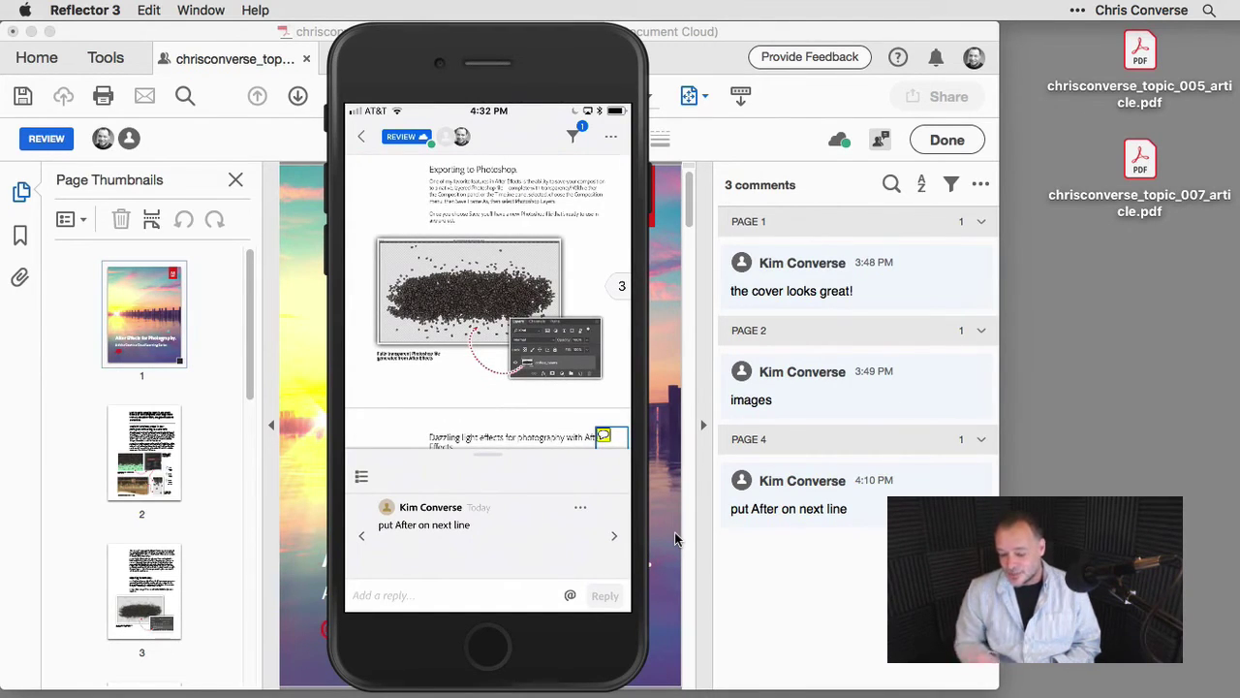
Move the mirrored phone right and narrow Acrobat to show the review's 3 comments beside it.
drag(553, 68, 1097, 78)
click(993, 29)
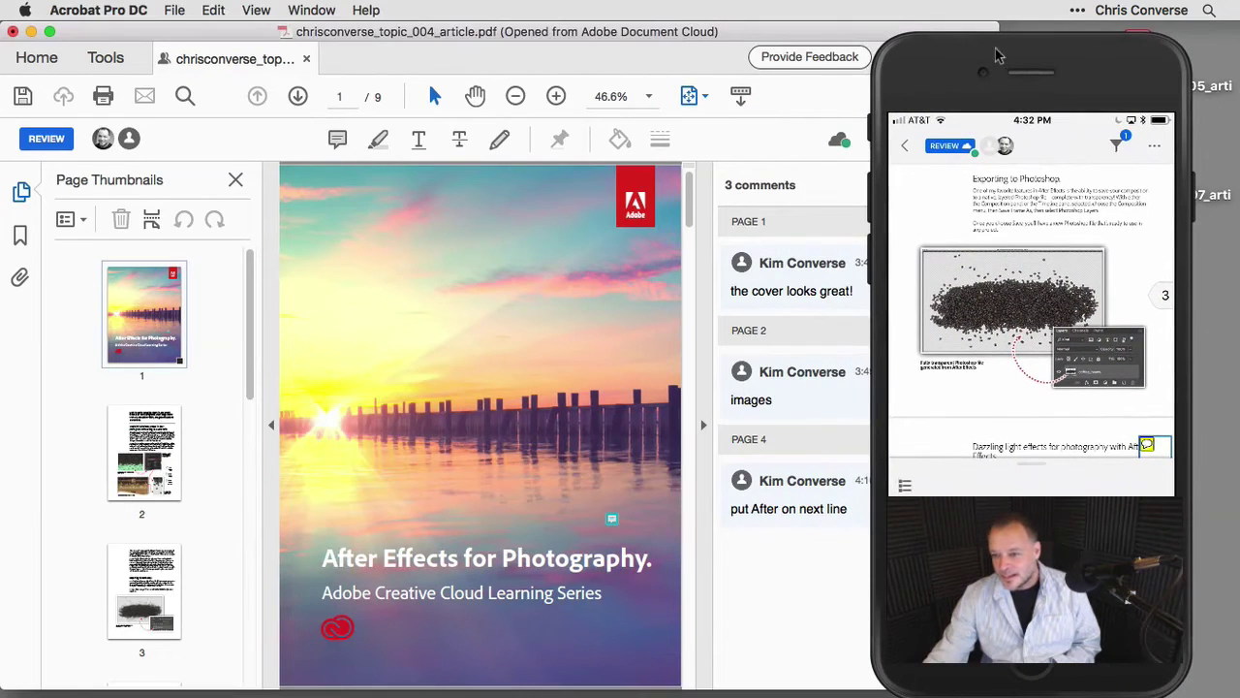
drag(994, 30, 849, 18)
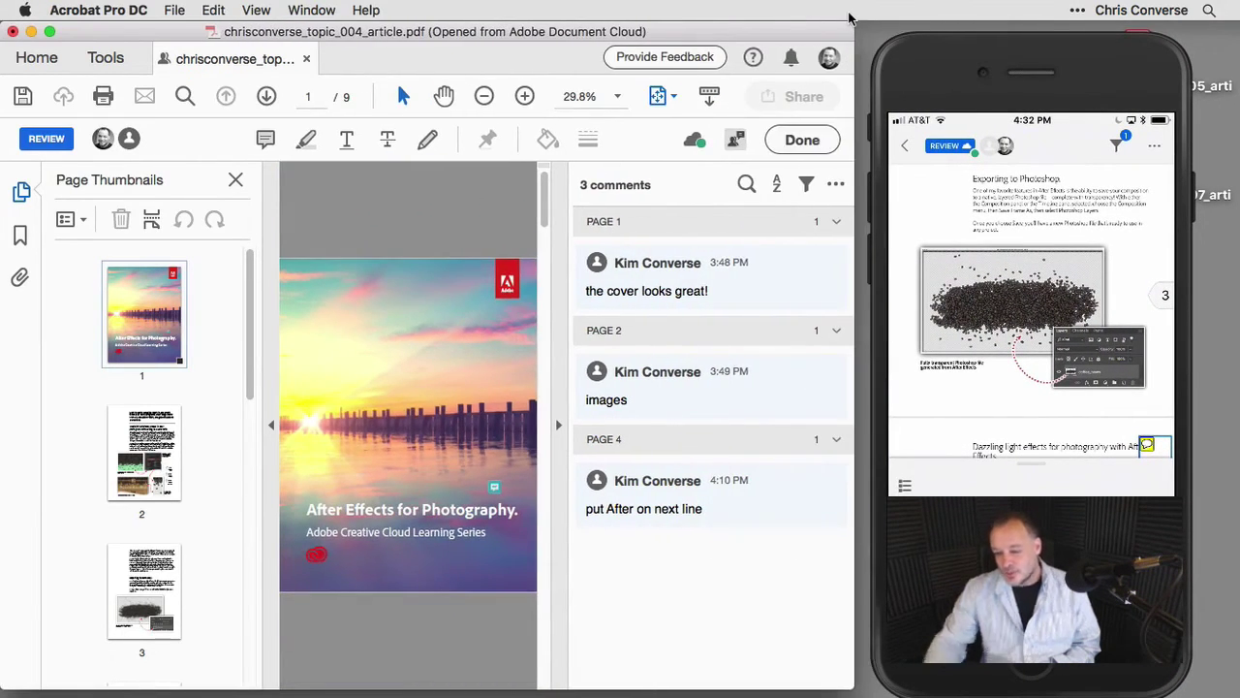